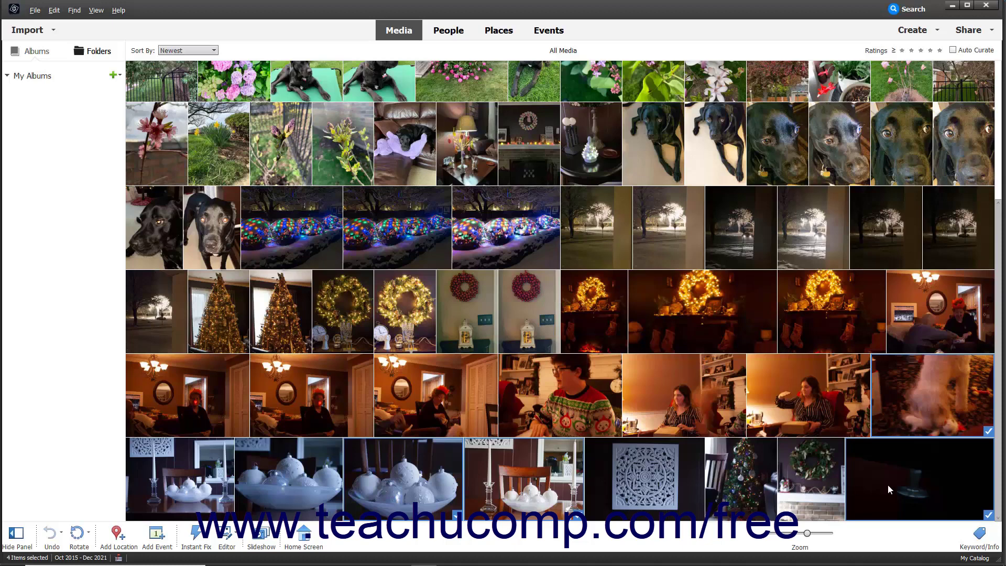
Open the four selected raw photos for editing in the Photoshop Elements Editor.
right_click(554, 479)
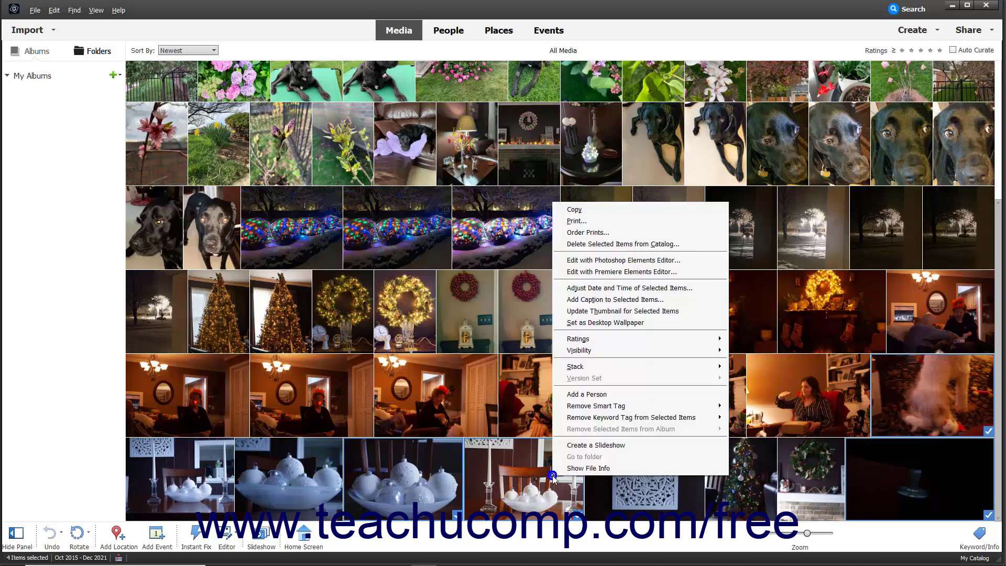
click(648, 261)
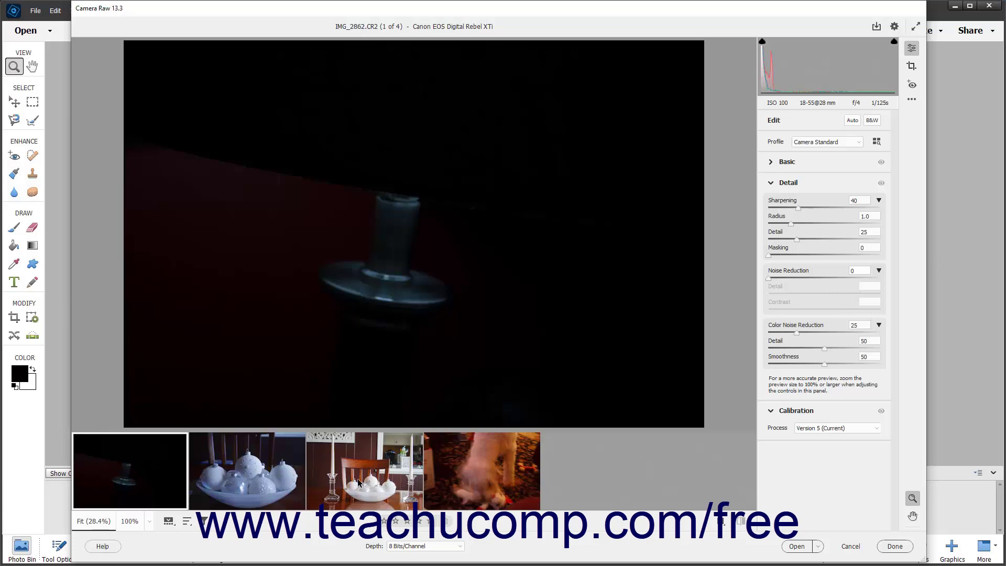
Hide the filmstrip, show it again, and look over its options.
click(168, 521)
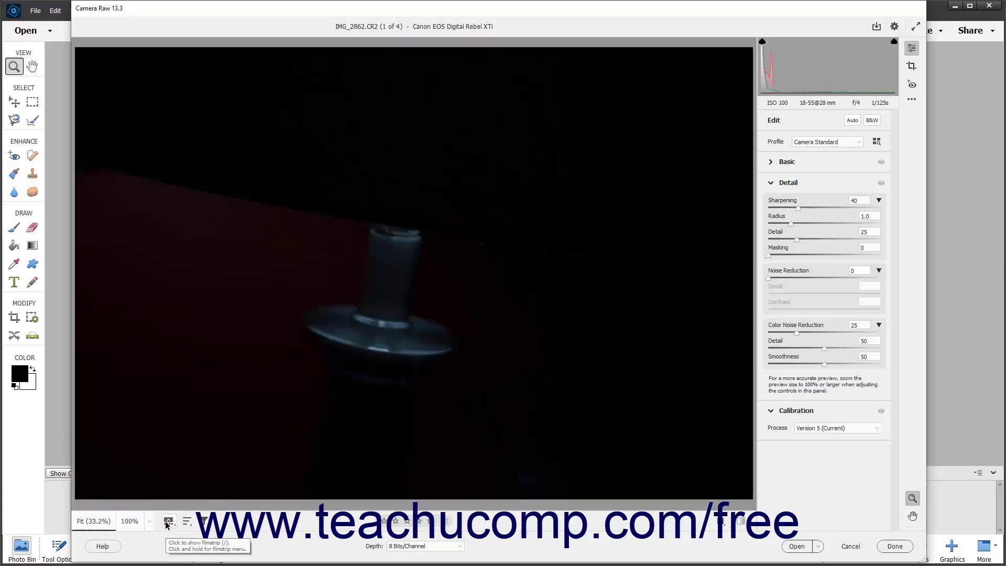
click(168, 522)
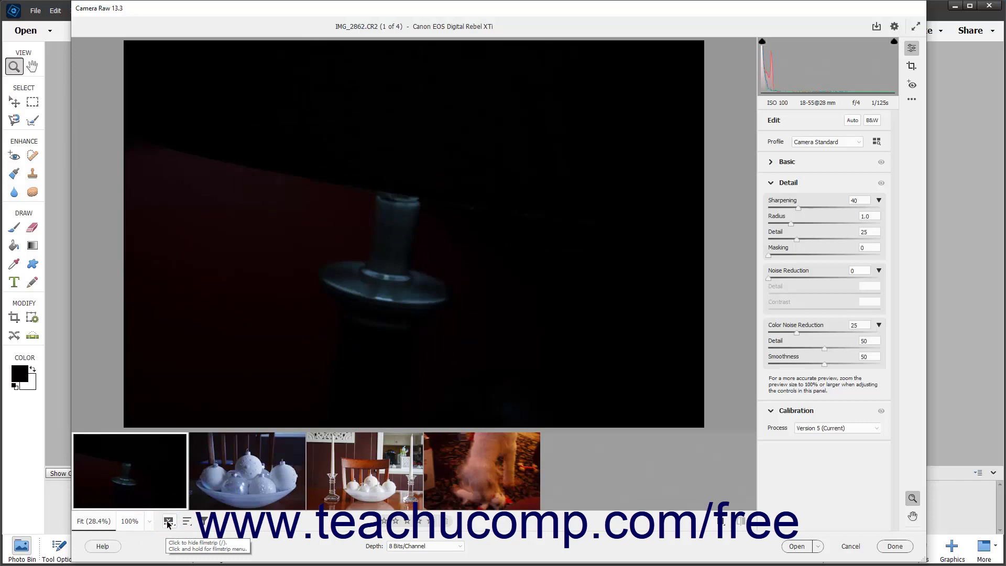
click(168, 522)
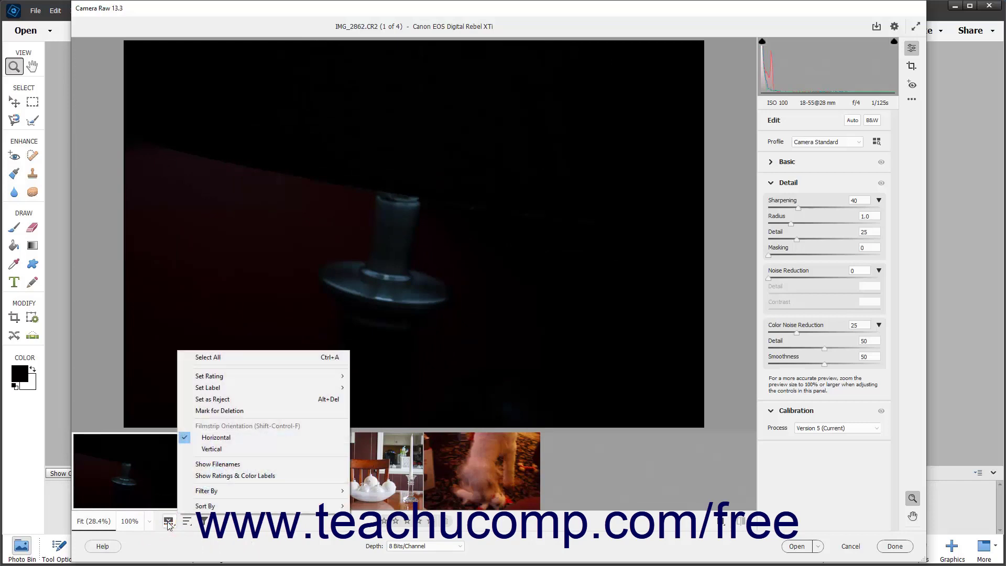
click(169, 524)
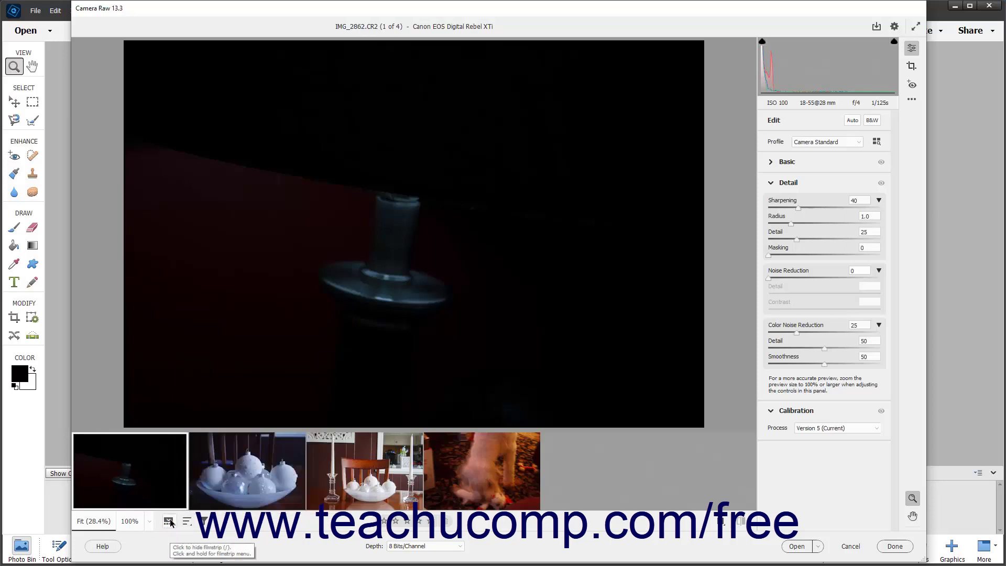
click(168, 522)
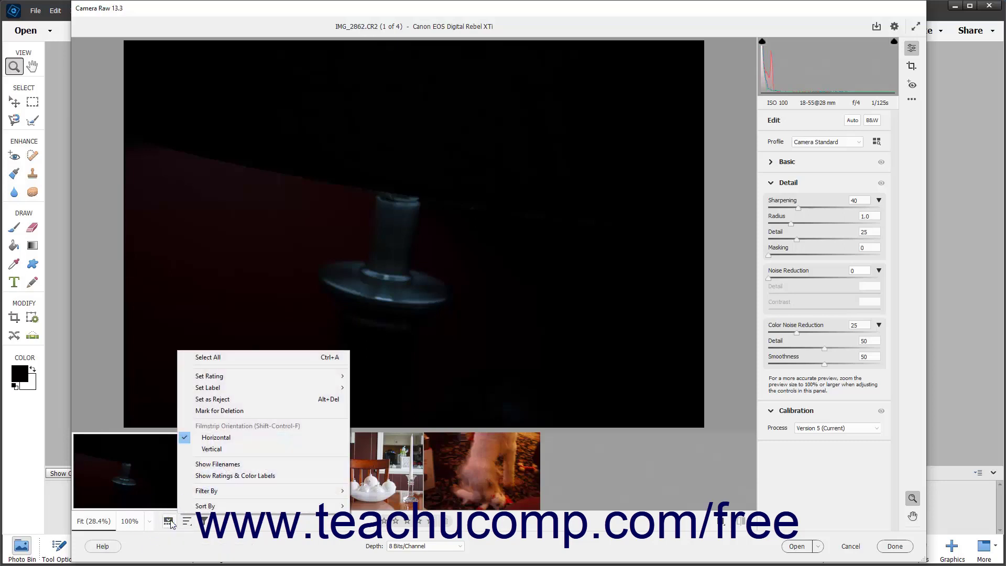
click(188, 554)
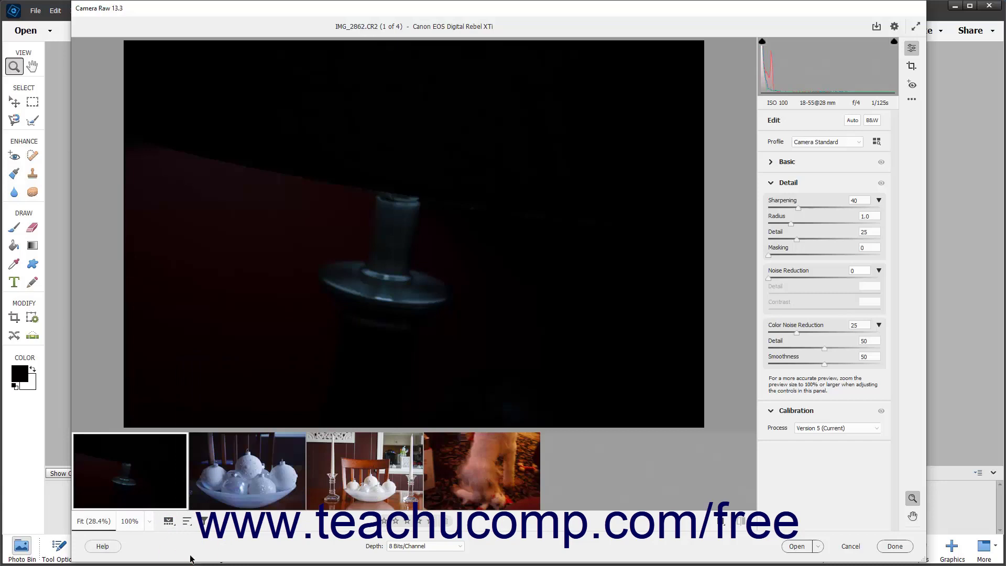
Apply the stored adjustments with Sharpening 49, Radius 0.5 and Noise Reduction 45 to IMG_3286.CR2.
click(284, 465)
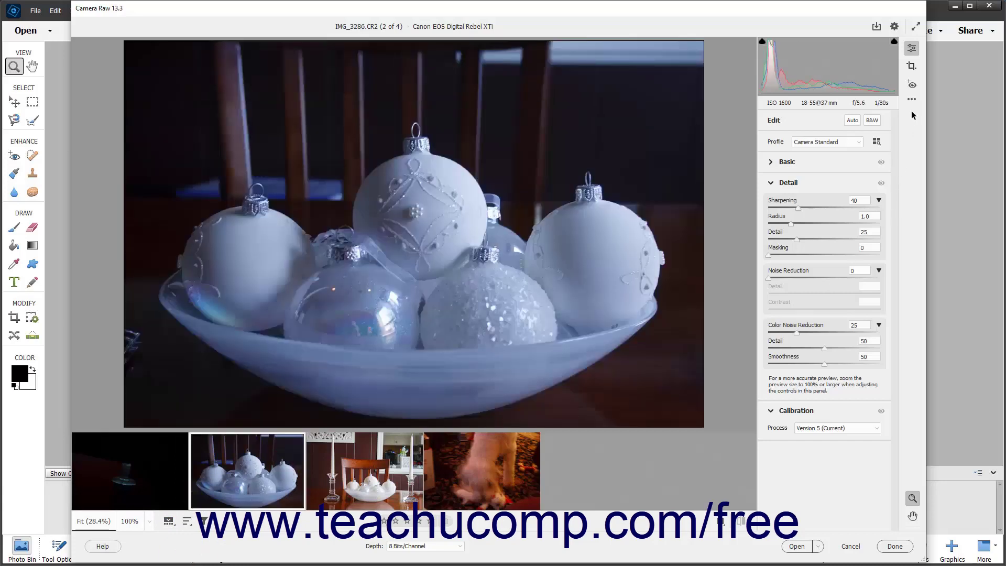
click(911, 99)
click(940, 141)
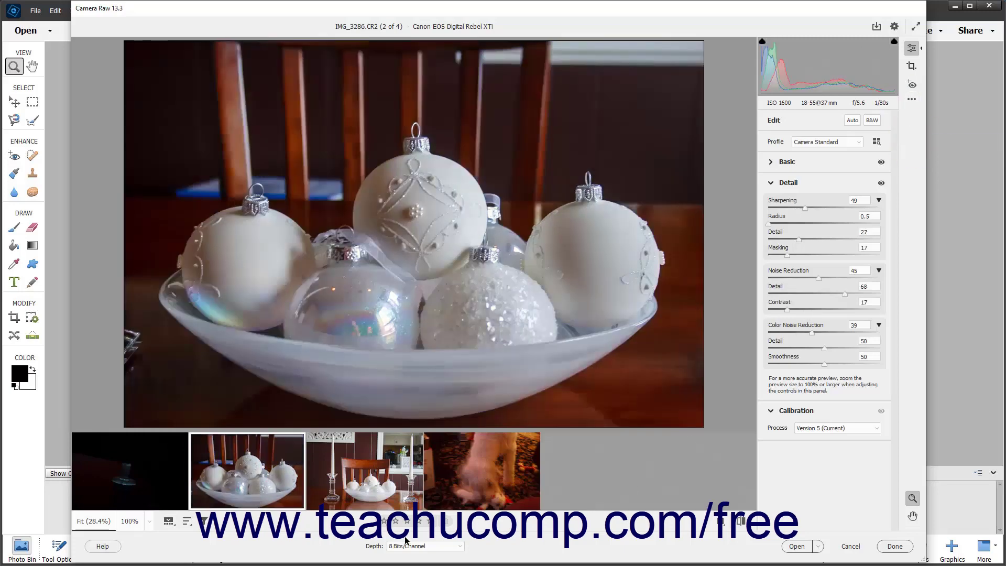
Give IMG_3286.CR2 and IMG_3287.CR2 together a three-star rating and the Yellow label.
click(383, 490)
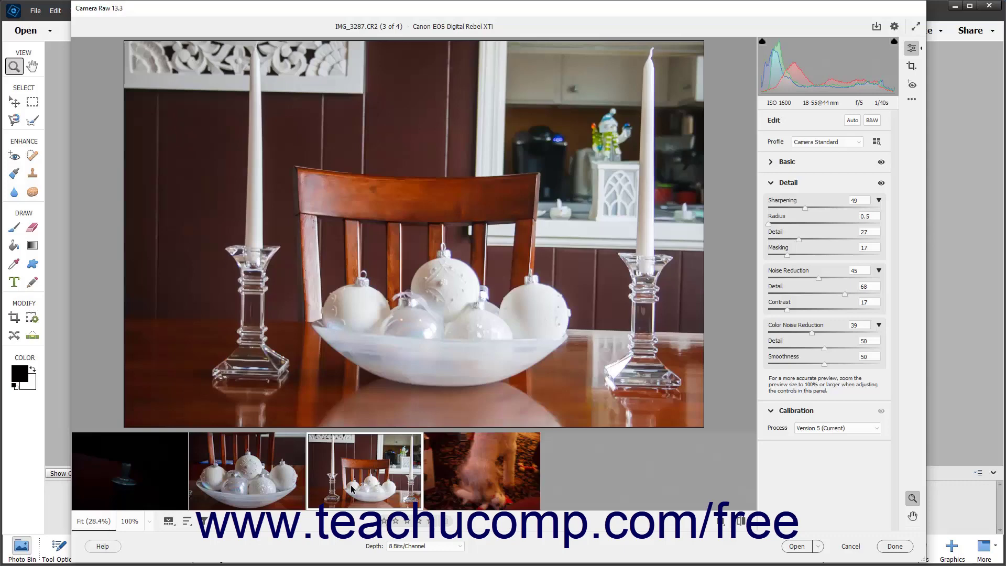
ctrl+click(287, 482)
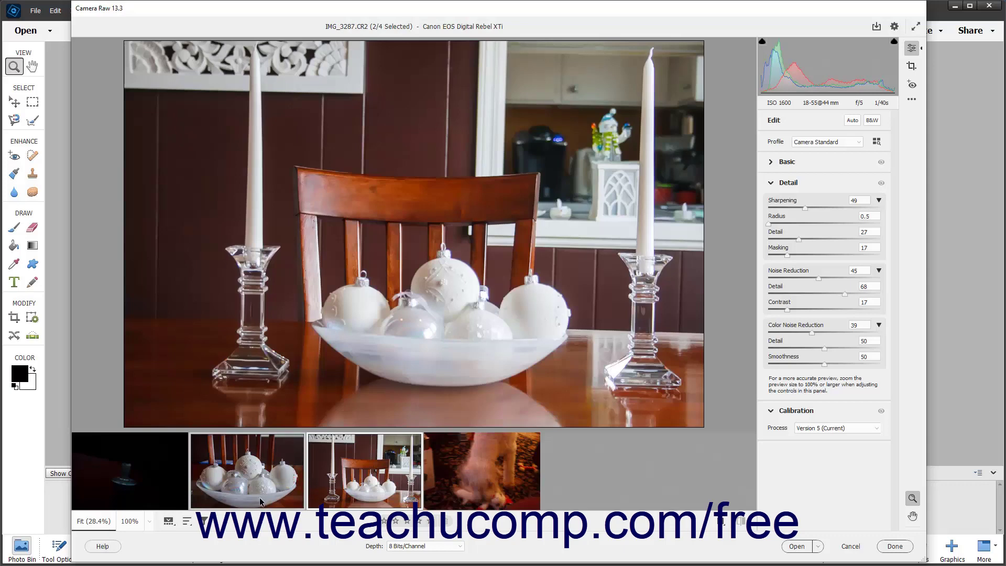
click(169, 521)
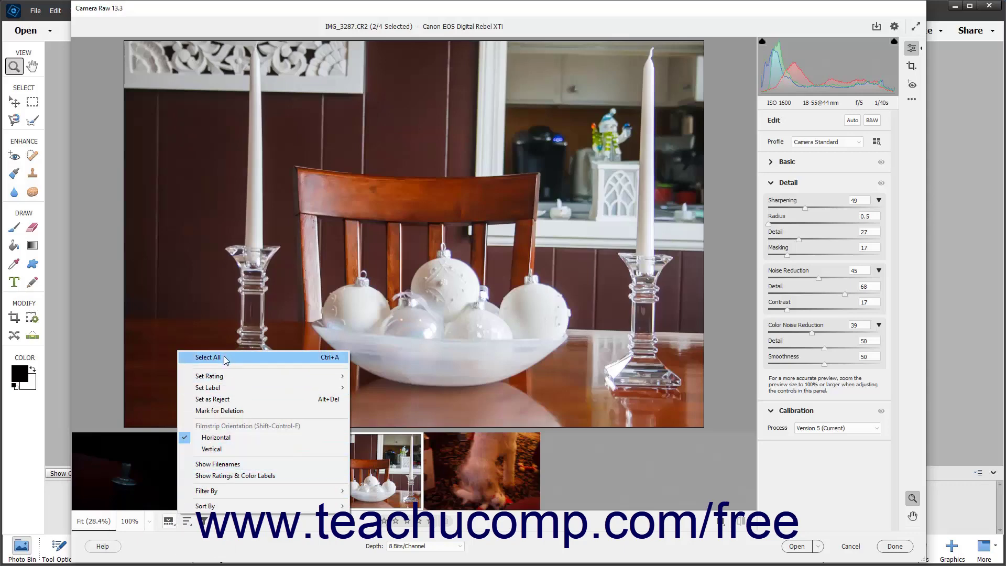
click(246, 524)
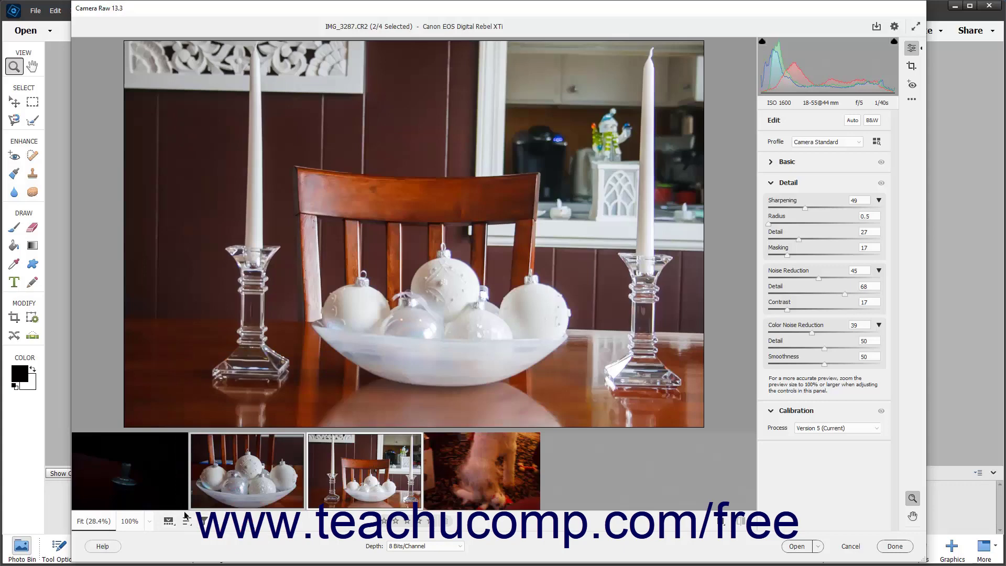
click(170, 523)
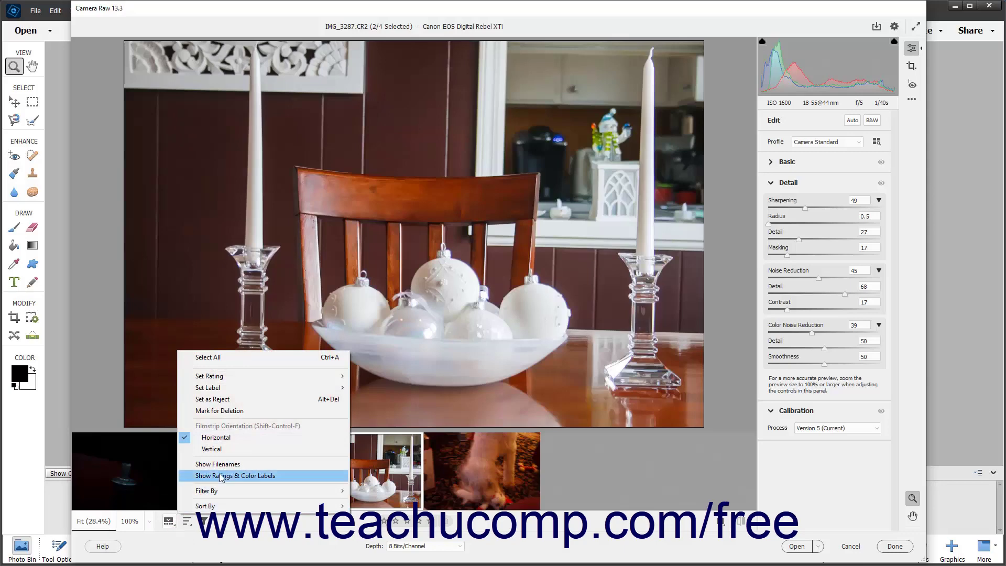
mouse_move(248, 381)
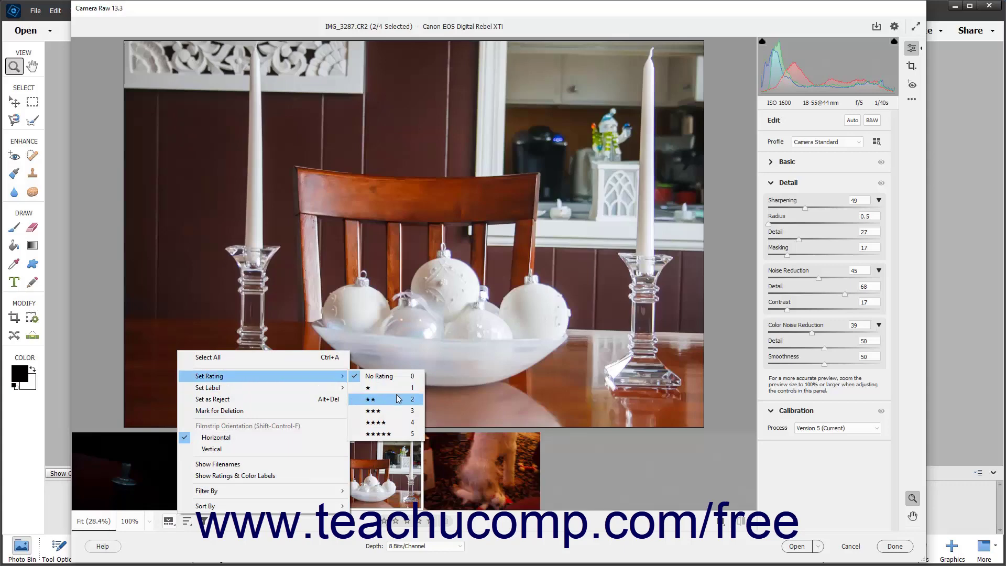
click(401, 413)
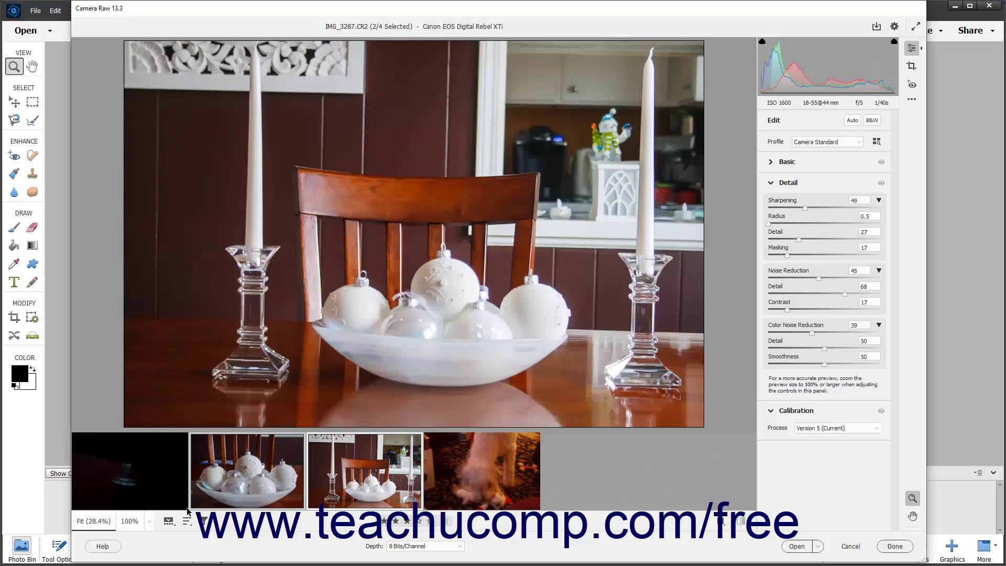
click(169, 525)
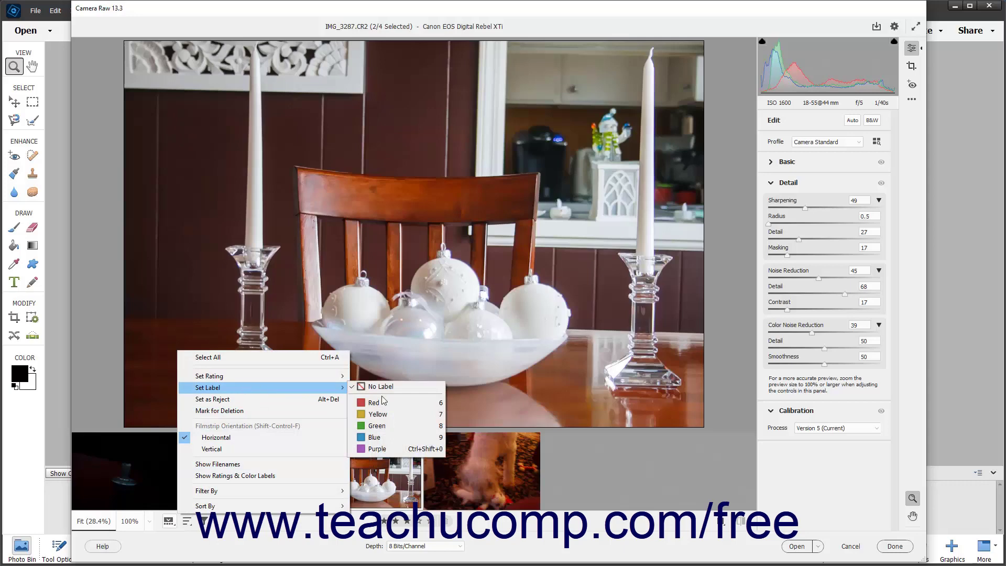
click(379, 414)
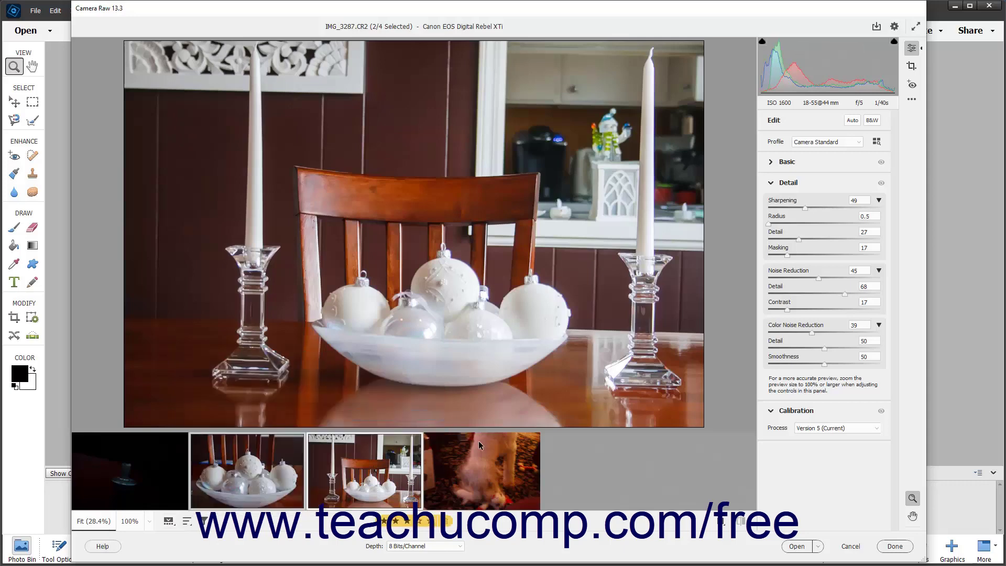
Set IMG_3308.CR2, the blurry dog photo, as a reject.
click(480, 454)
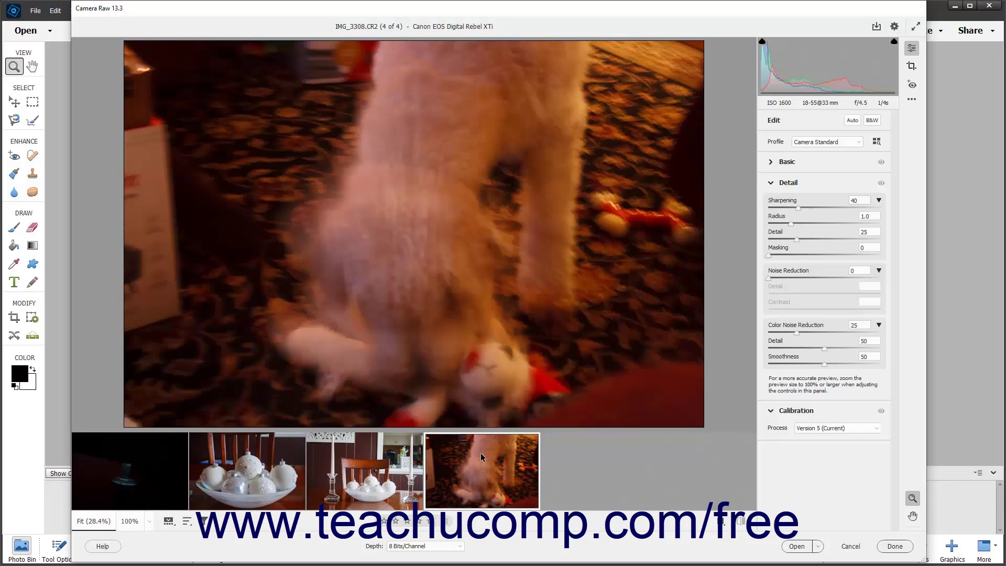
click(168, 522)
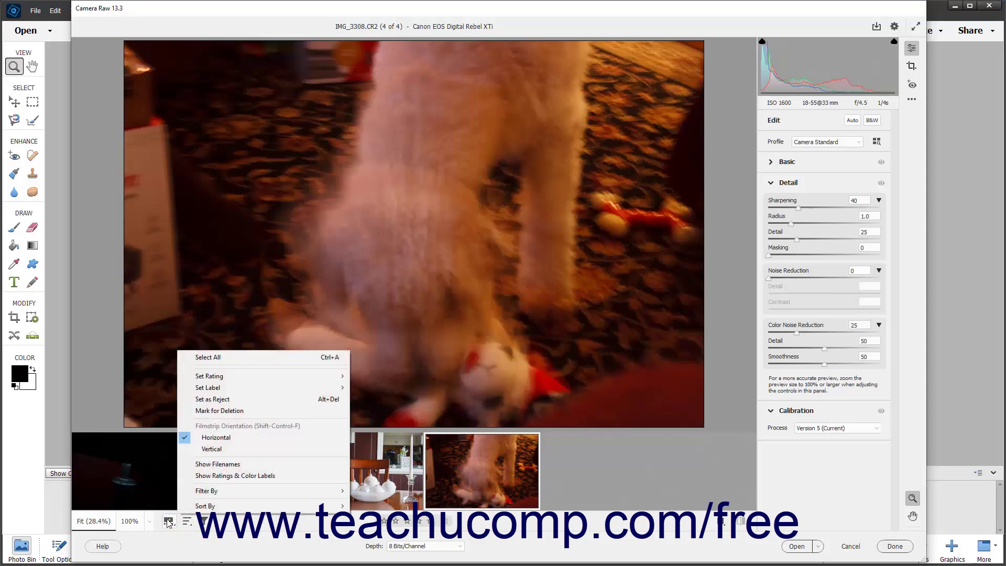
click(240, 400)
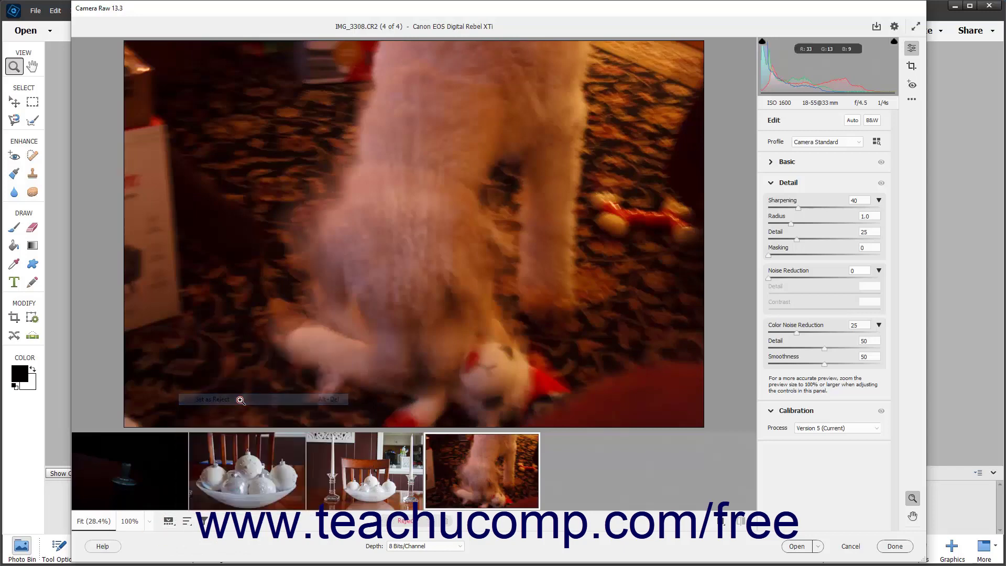
Mark the dark photo IMG_2862.CR2 for deletion and make IMG_3287.CR2 the selected photo.
click(133, 479)
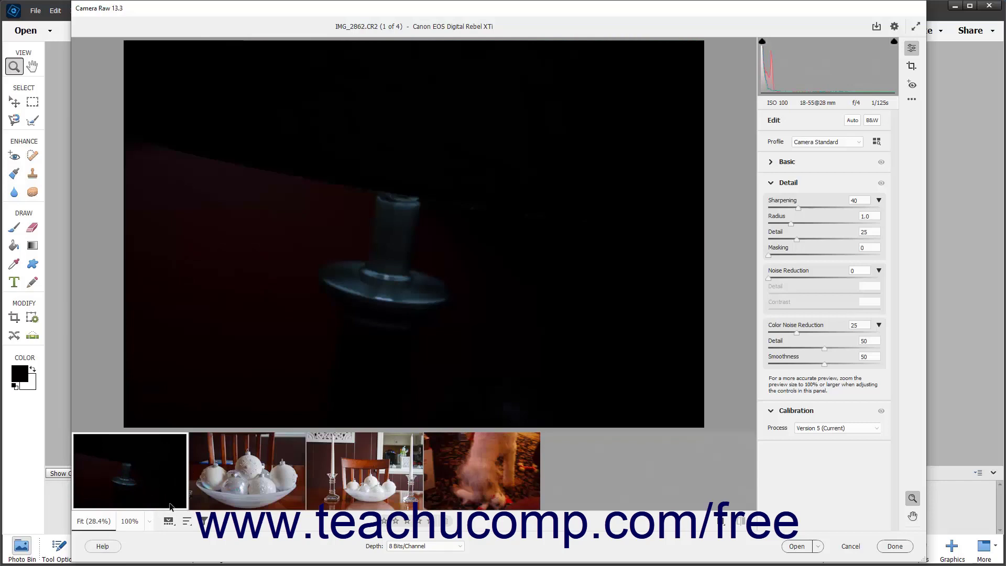
click(170, 522)
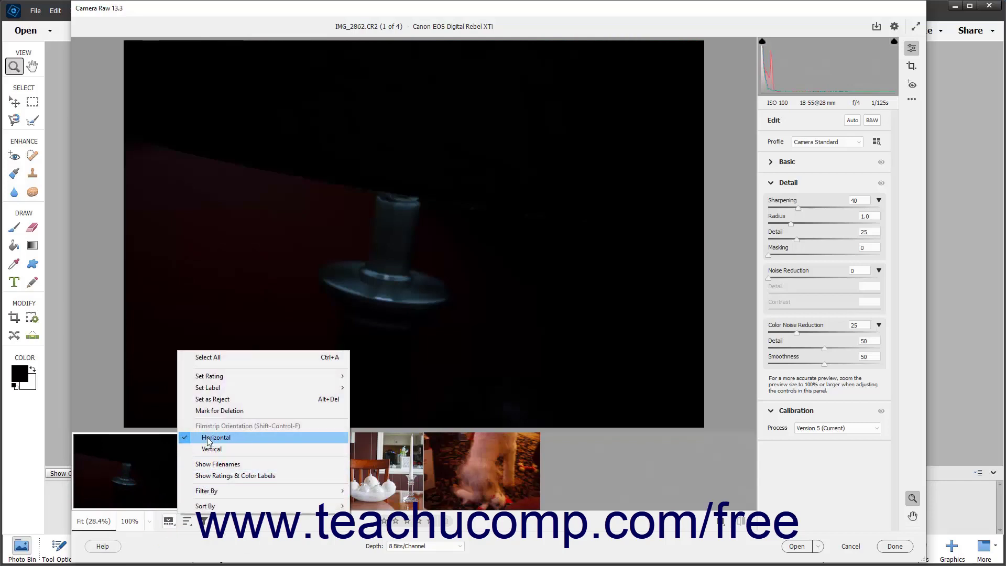
click(219, 413)
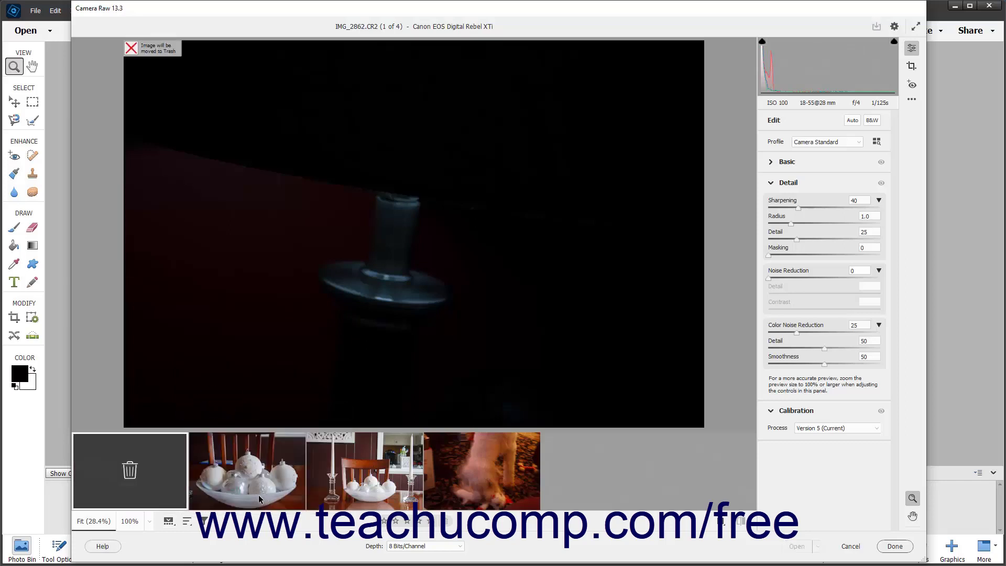
click(341, 497)
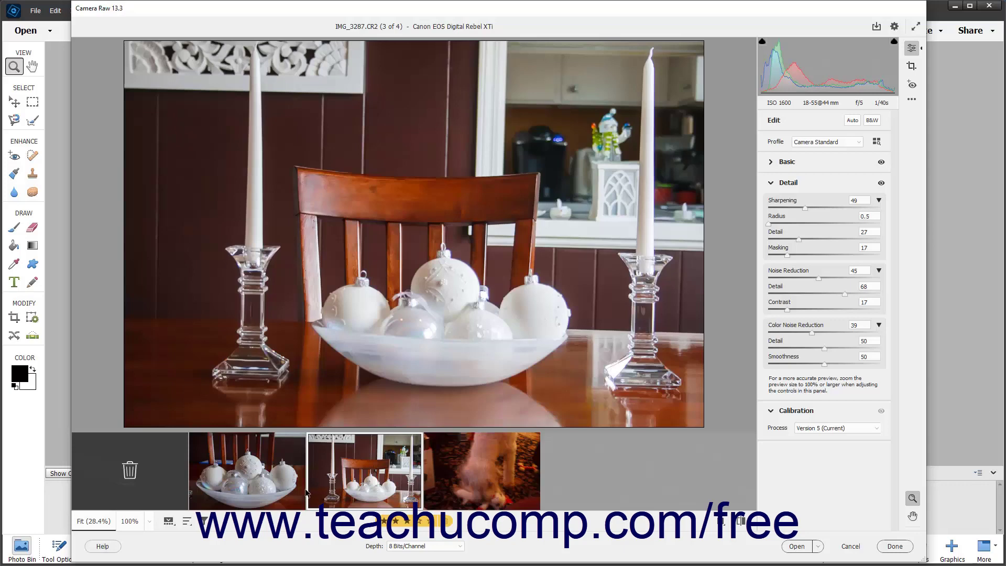
Switch the filmstrip to vertical orientation and return it to horizontal.
click(168, 521)
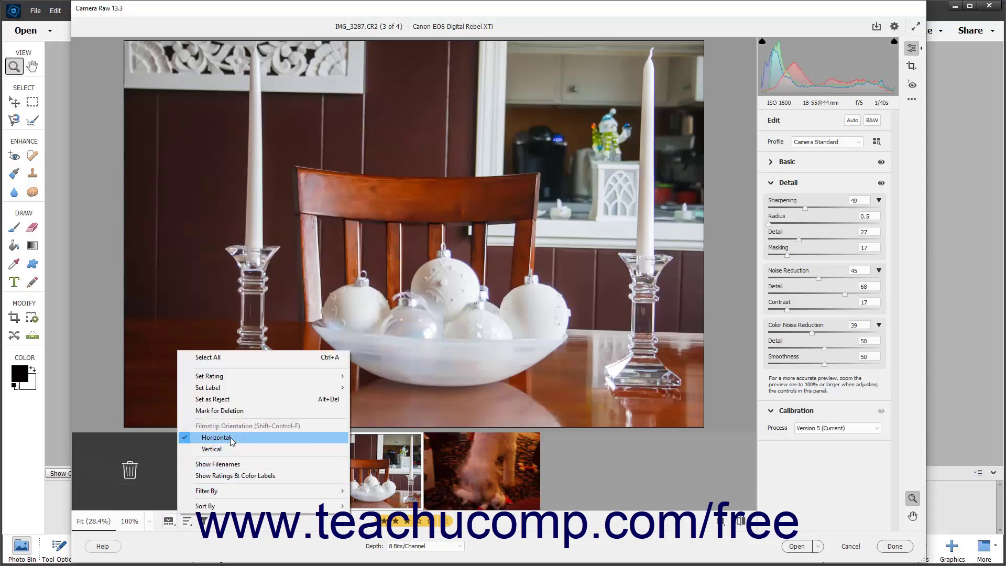
click(234, 451)
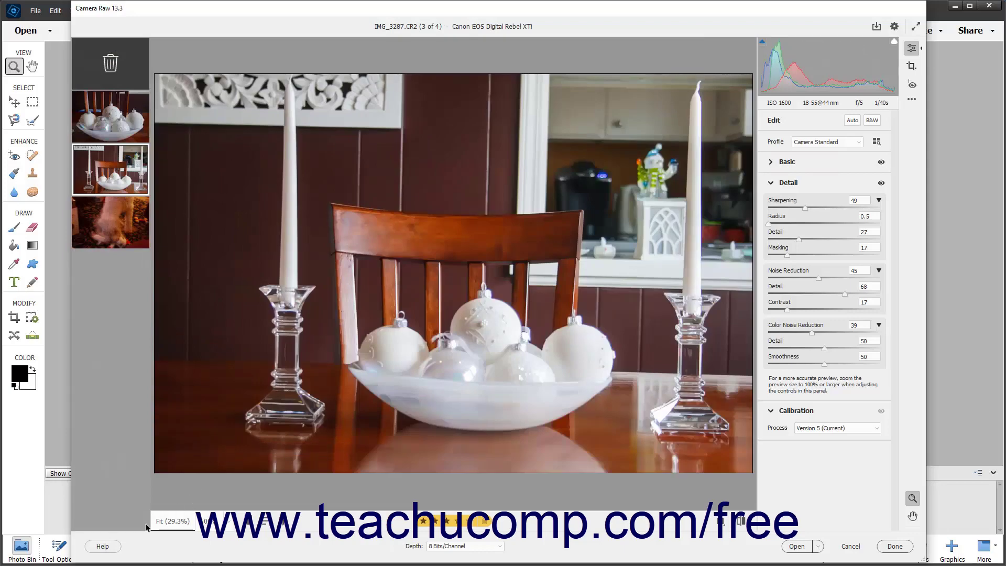
click(248, 525)
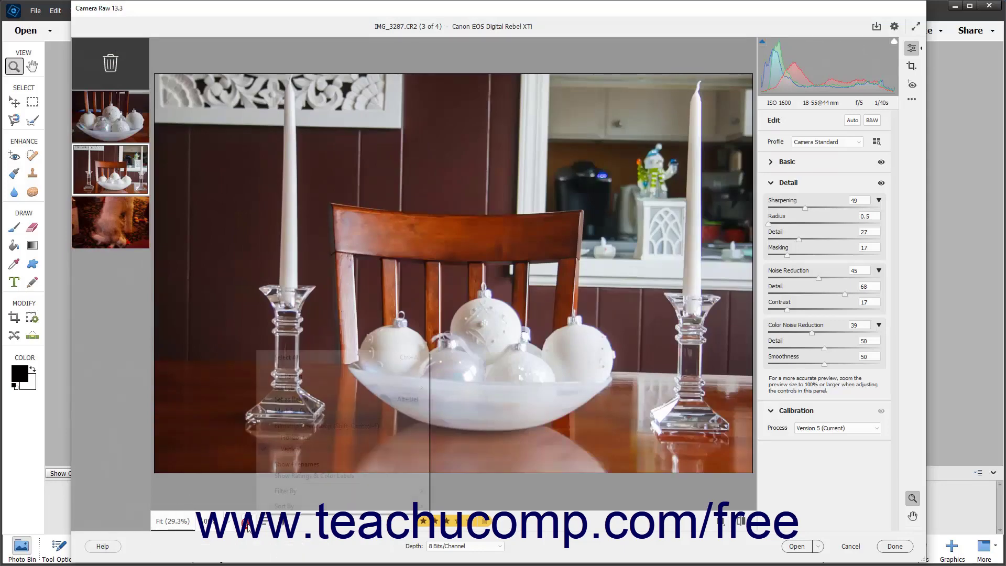
click(307, 437)
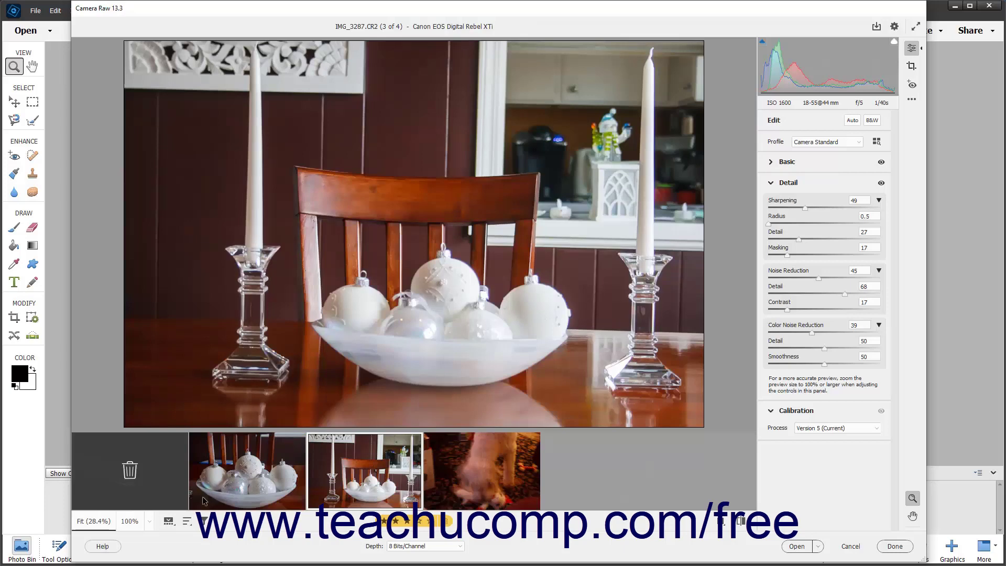
Show filenames as well as ratings and color labels under the filmstrip thumbnails.
click(169, 521)
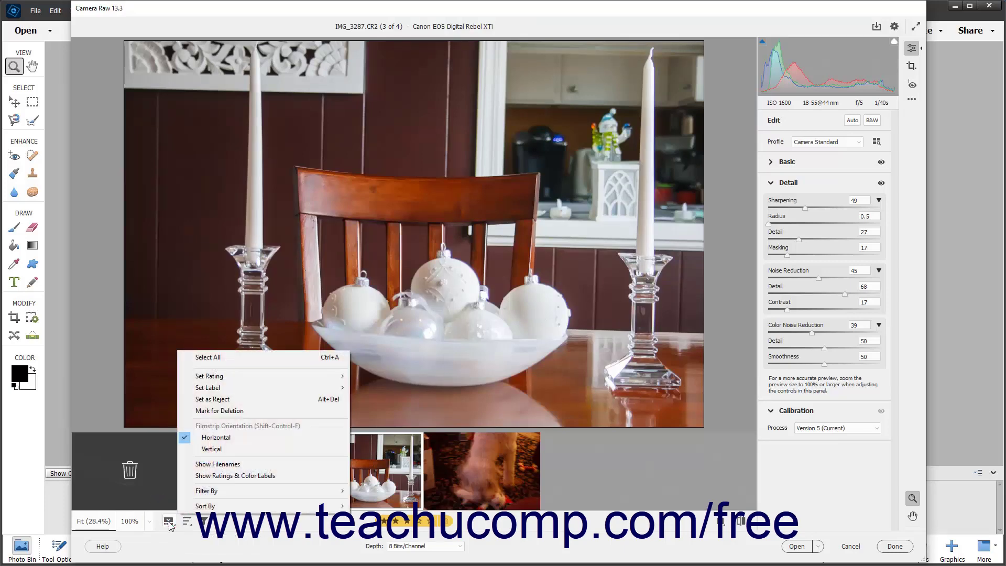
click(227, 469)
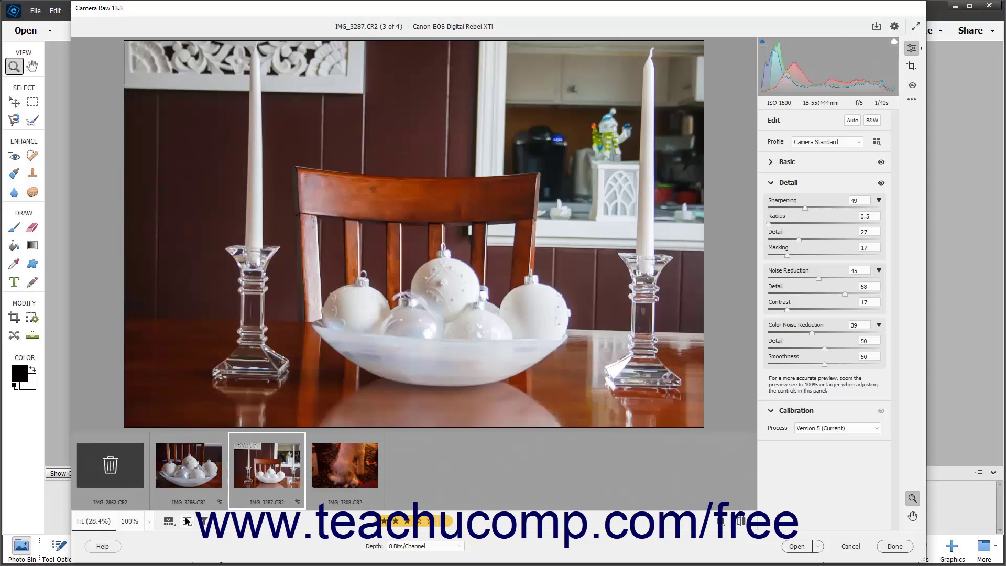
click(168, 521)
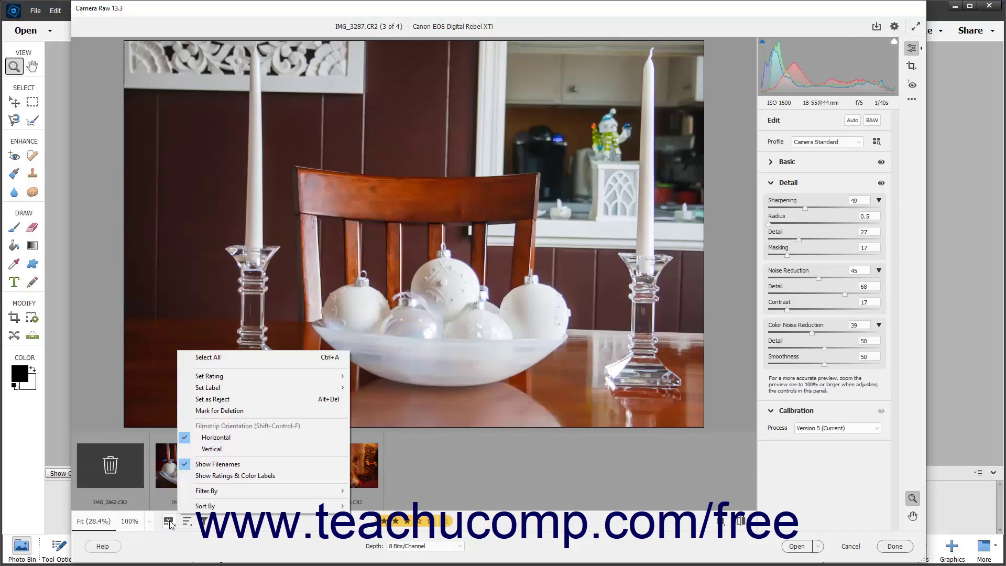
click(212, 476)
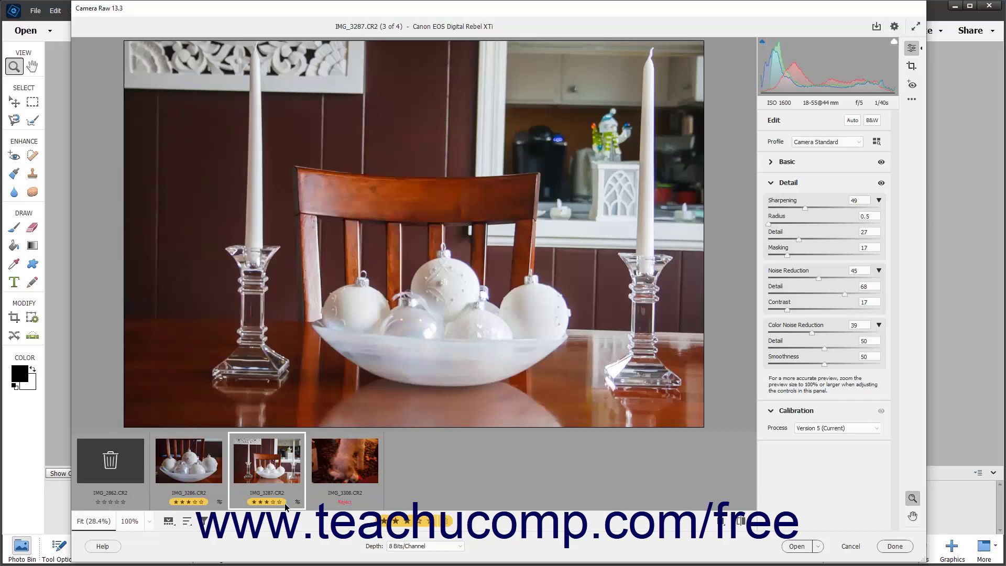
click(169, 523)
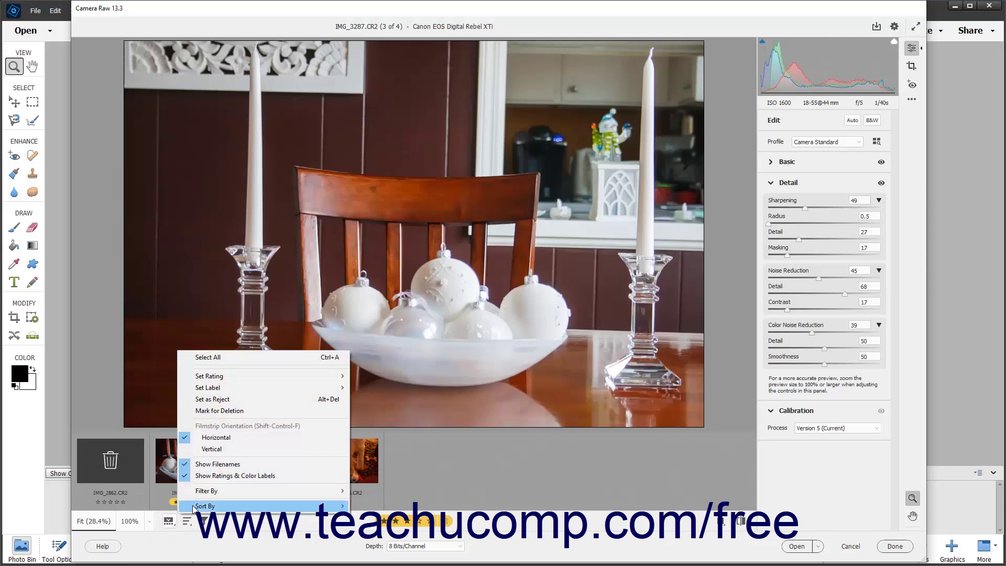
mouse_move(194, 508)
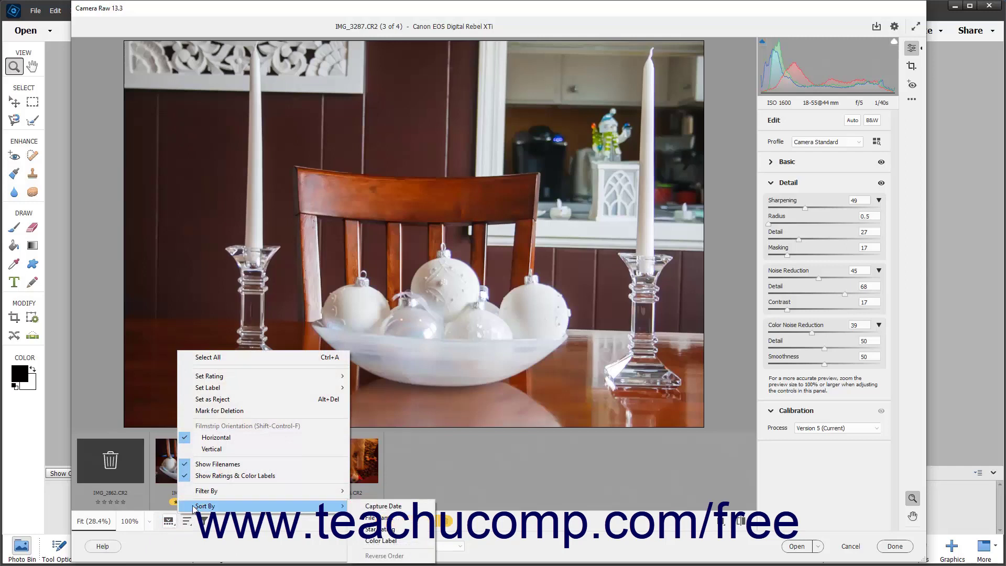
click(191, 524)
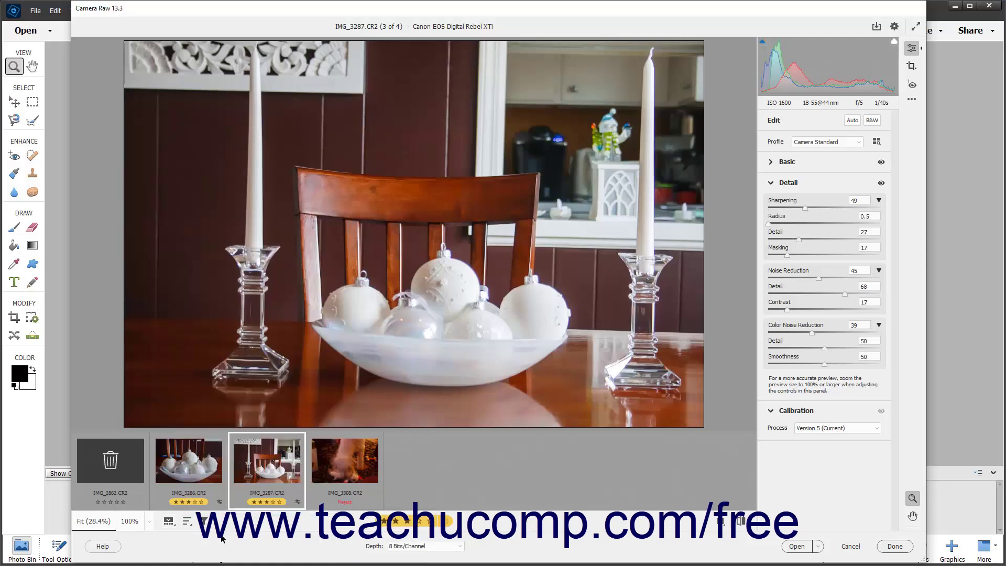
Sort the filmstrip photos by capture date.
click(187, 521)
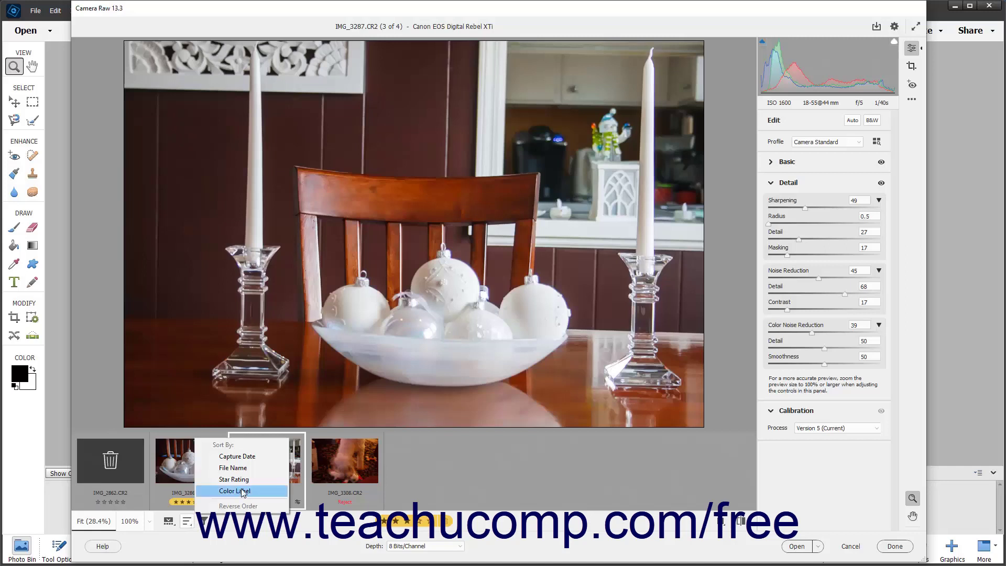
click(255, 456)
Reverse the filmstrip's capture-date sort order and switch it back to the non-reversed order.
click(190, 523)
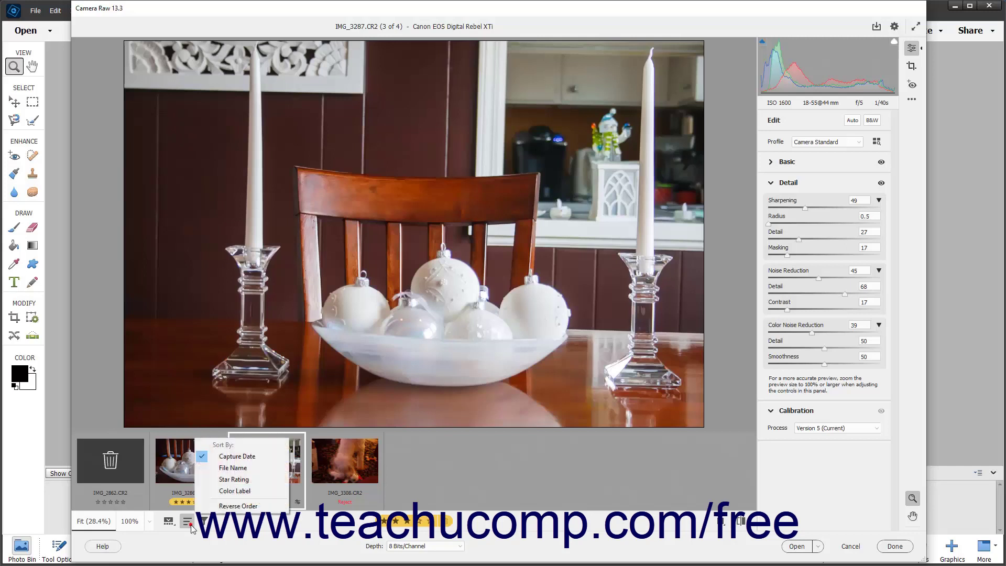
click(220, 507)
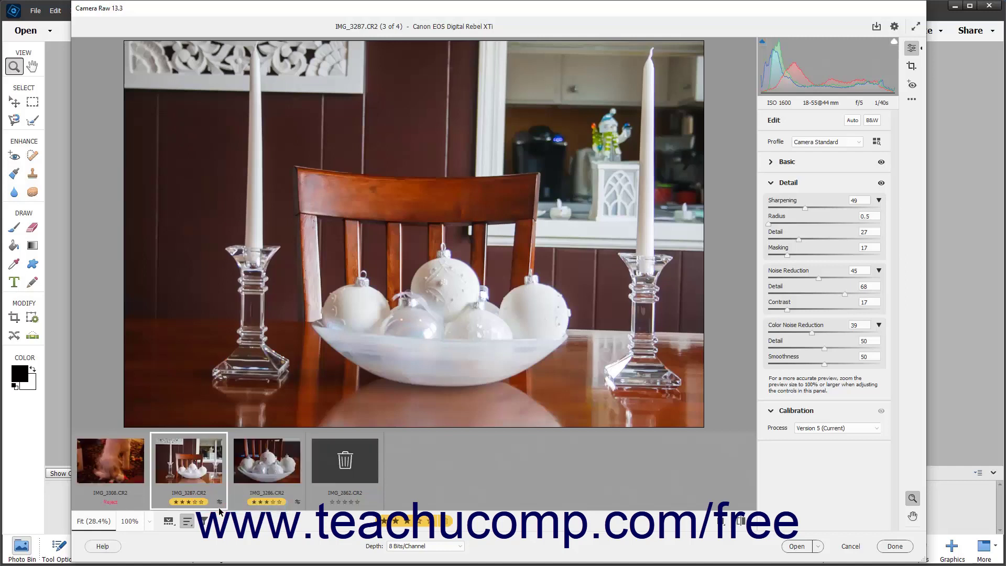
click(187, 522)
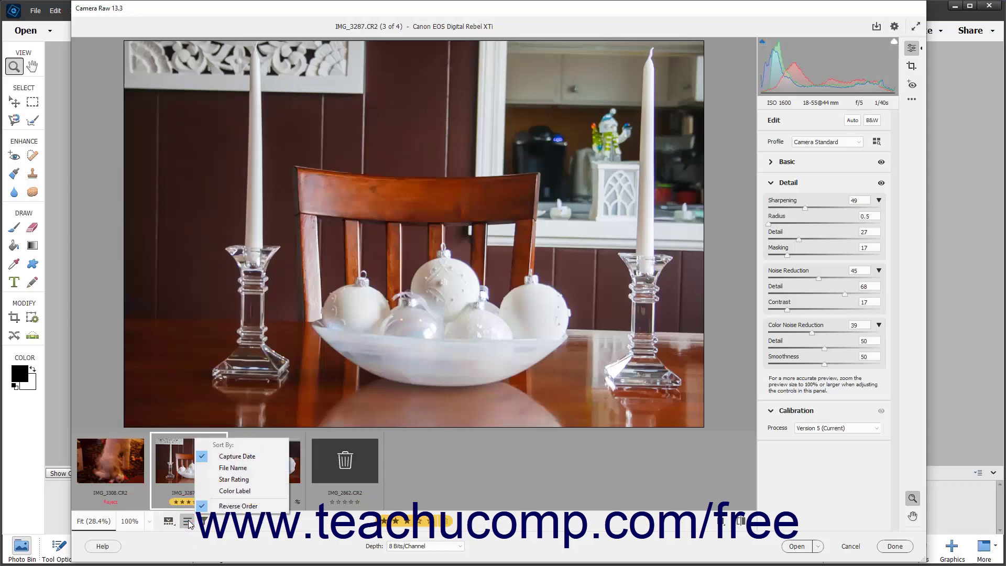
click(249, 506)
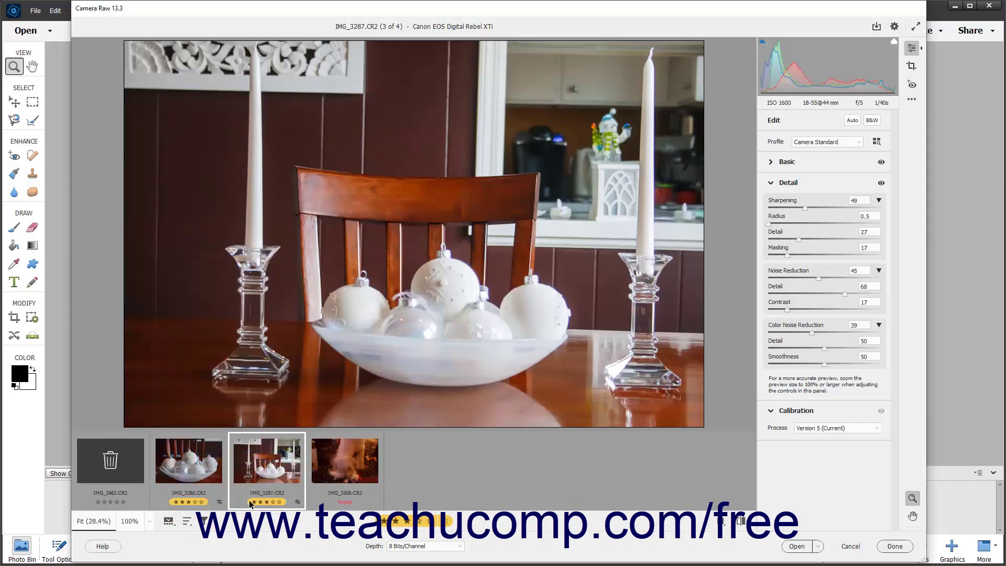
click(169, 520)
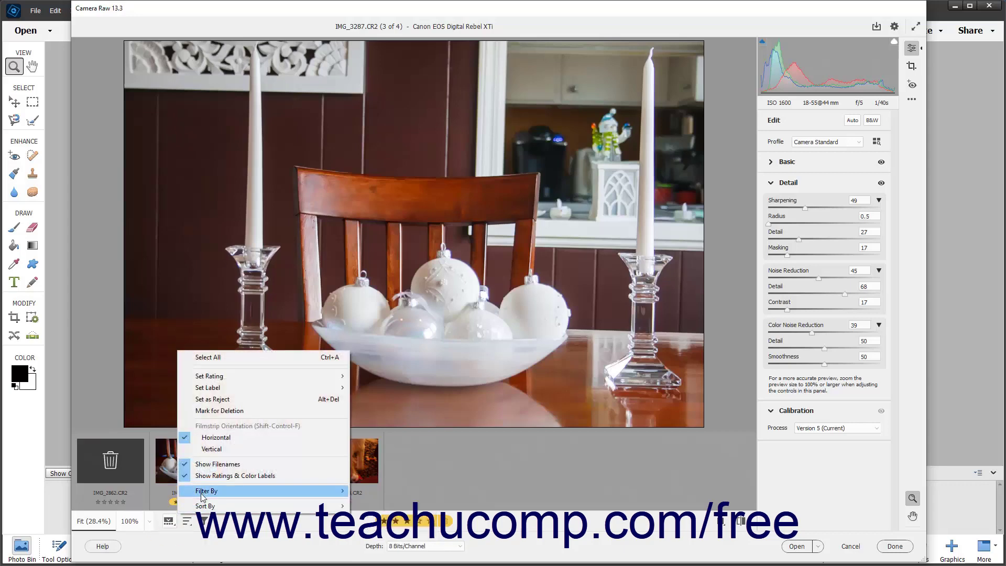
mouse_move(201, 496)
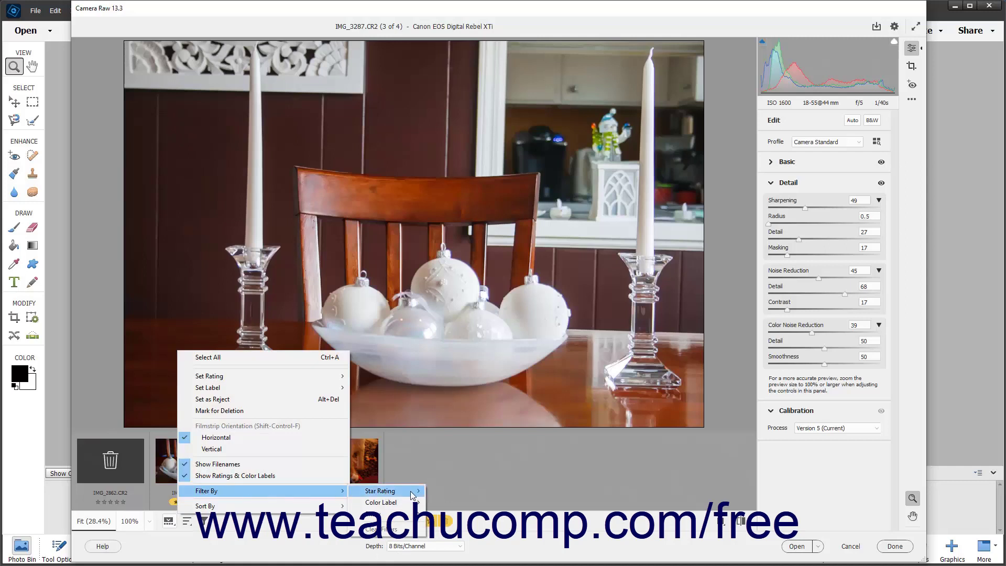
click(281, 531)
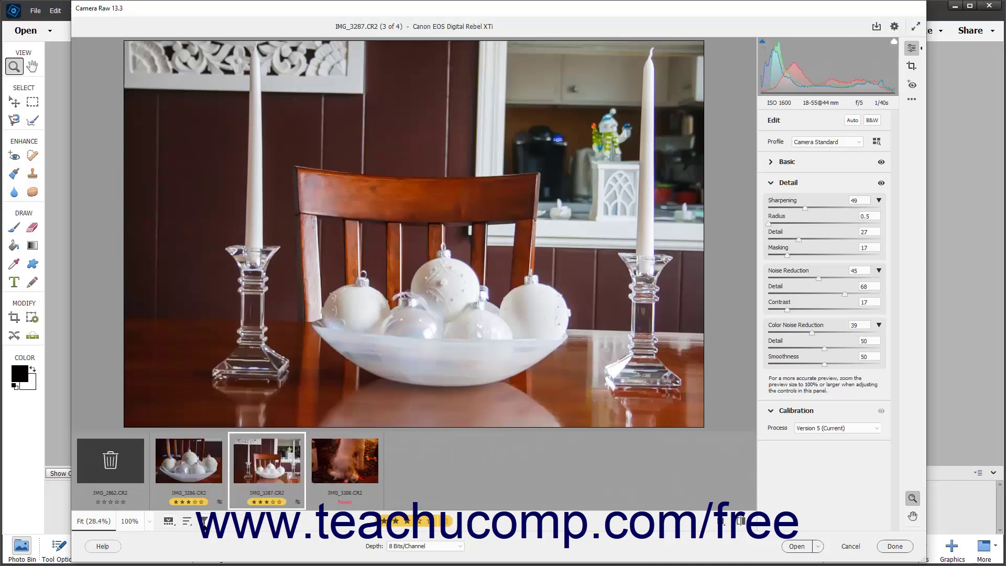
Filter the filmstrip to photos rated three stars and higher, and clear the filter again.
click(204, 521)
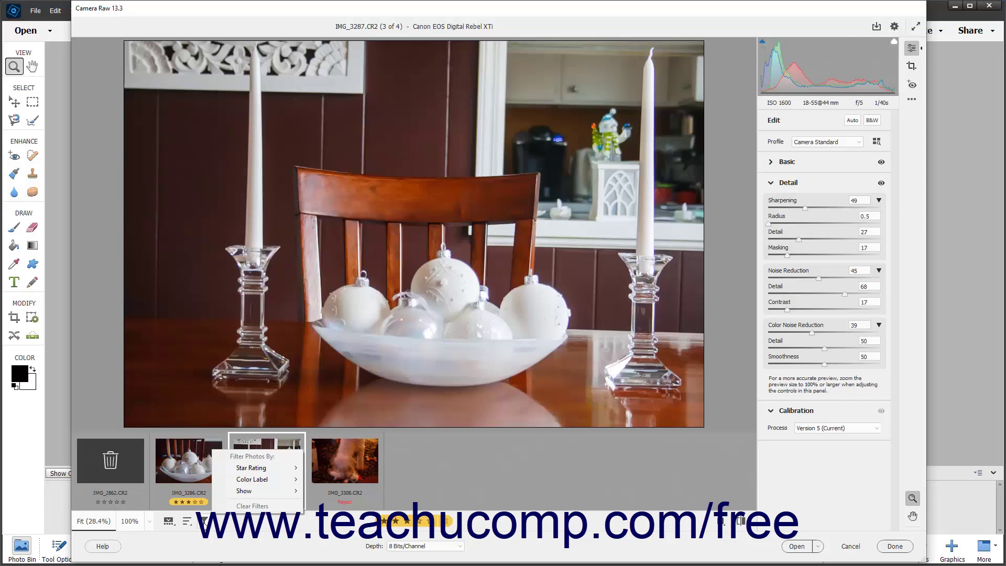
mouse_move(275, 463)
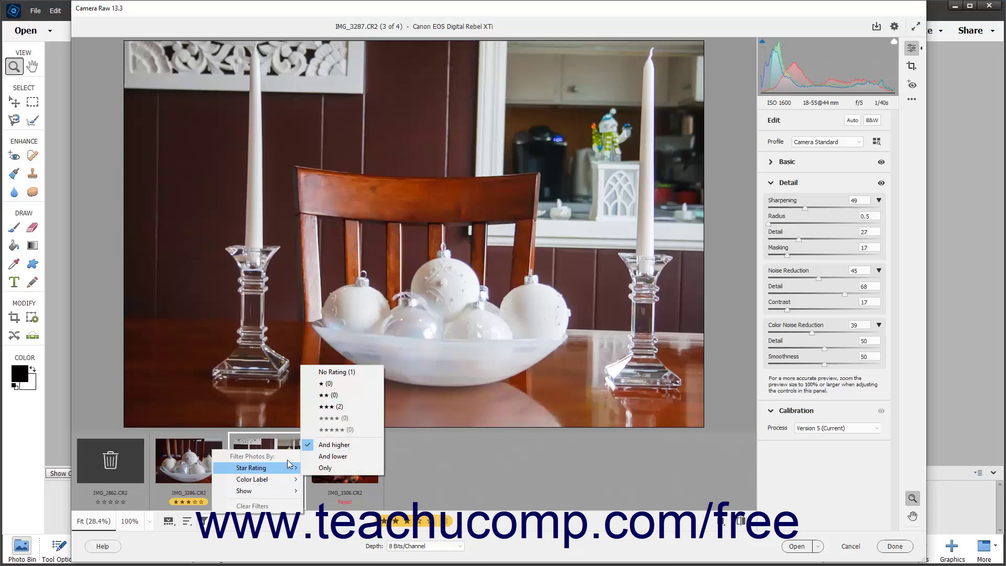
click(345, 407)
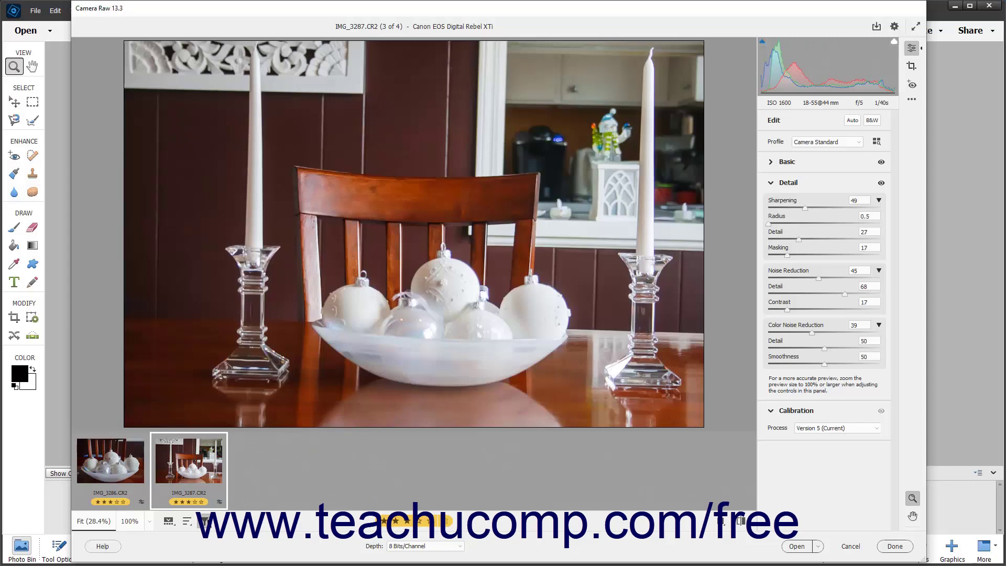
click(207, 521)
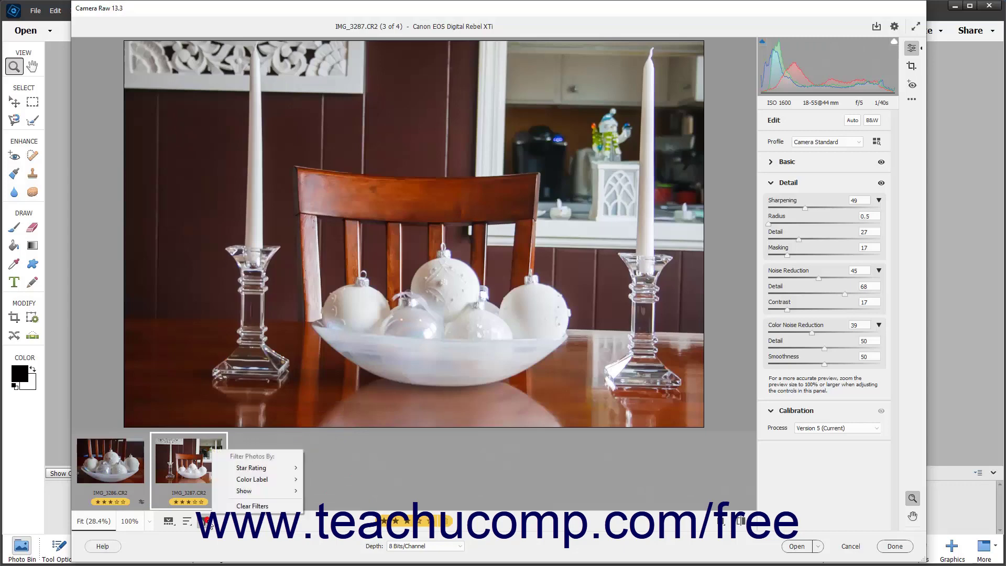
click(234, 506)
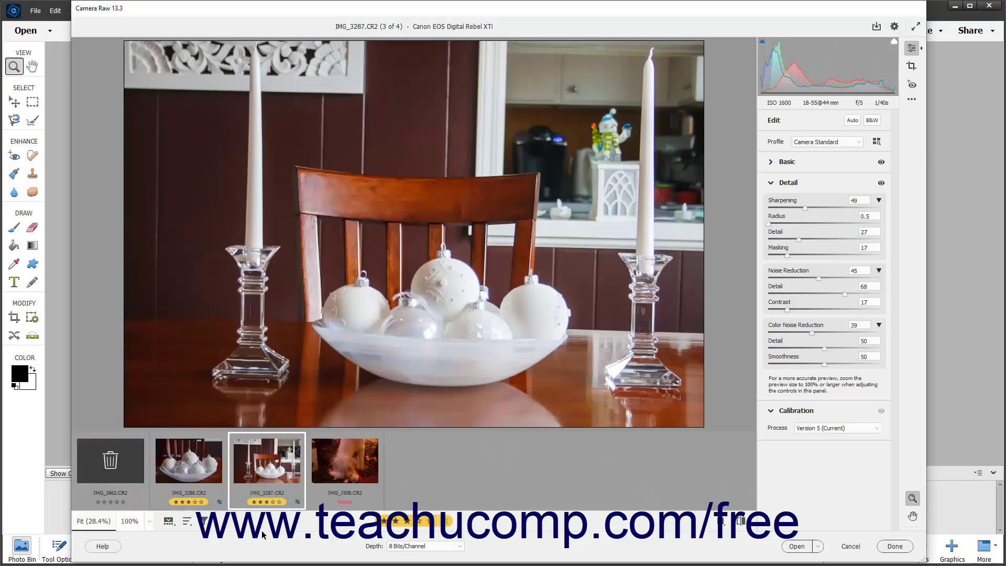